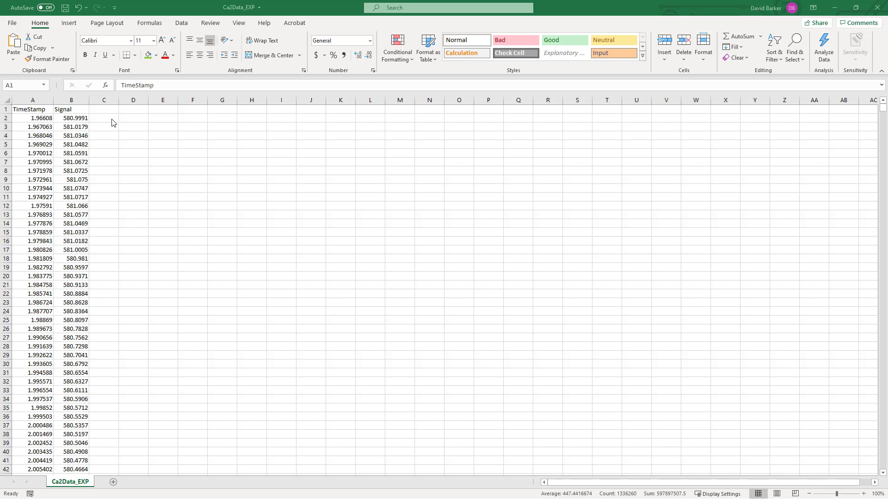
Insert a plain scatter chart of columns A:B (Signal vs TimeStamp) and move it up beside the data
click(35, 100)
drag(36, 99, 58, 101)
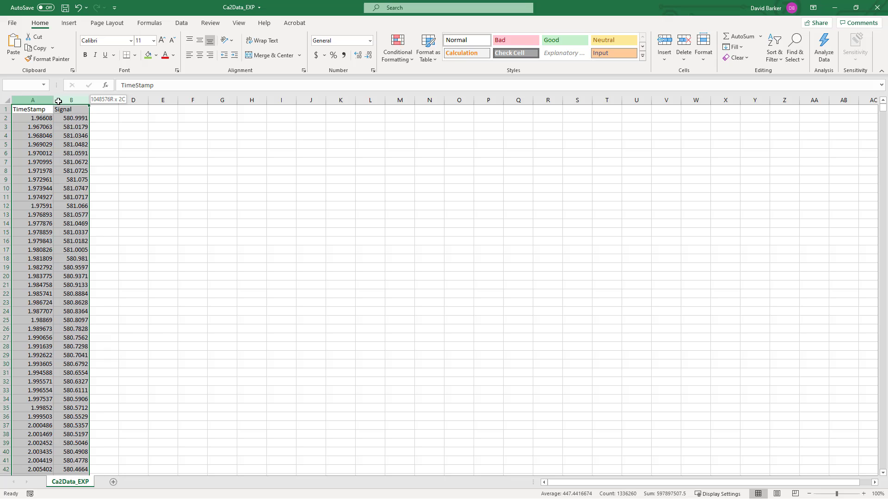
click(67, 23)
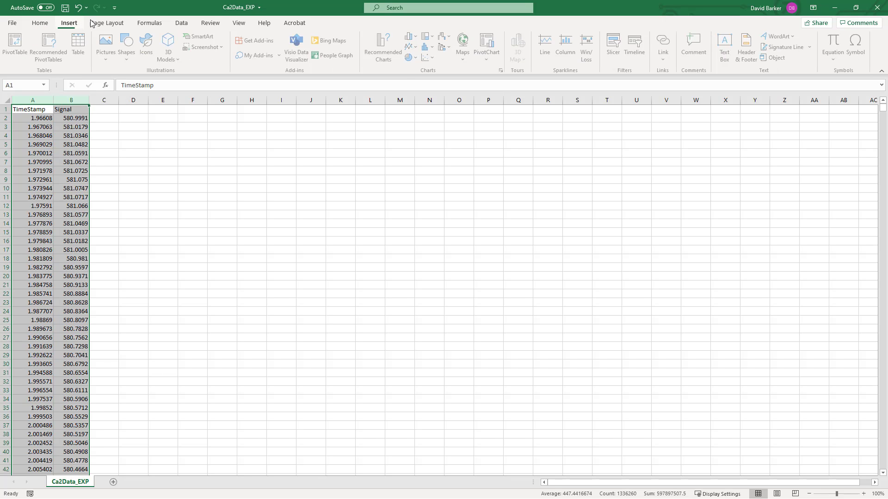
click(430, 57)
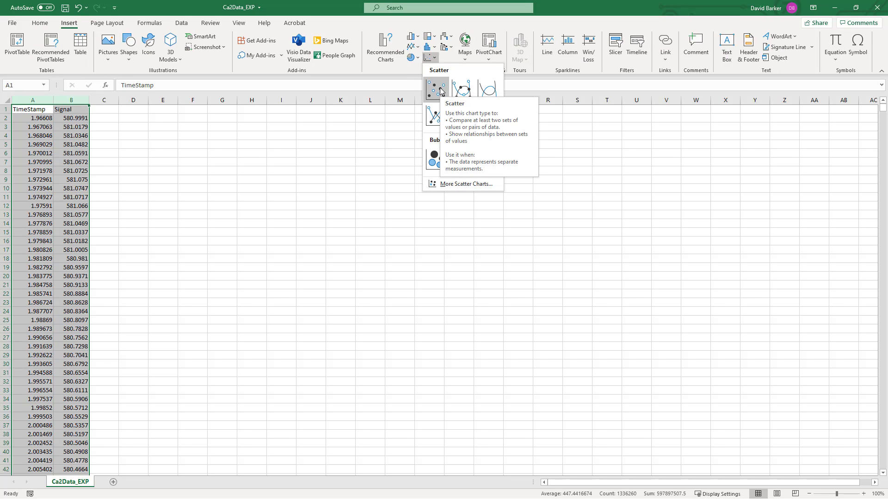
click(440, 90)
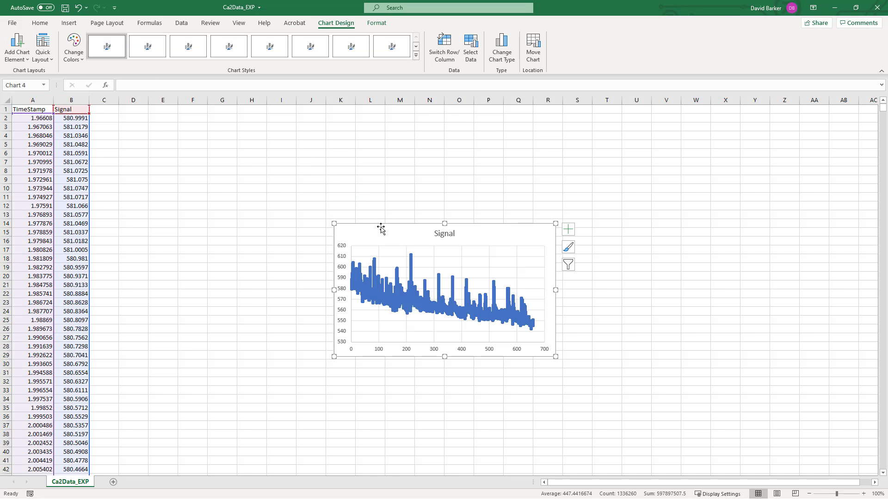
drag(382, 229, 276, 114)
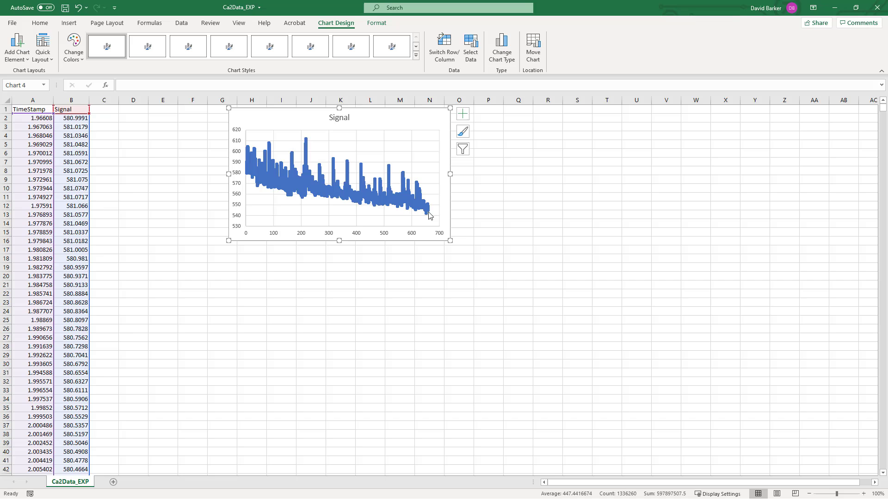
mouse_move(431, 212)
Give the Signal series an exponential trendline showing its equation, enlarge the chart, and move the equation to the top
click(295, 186)
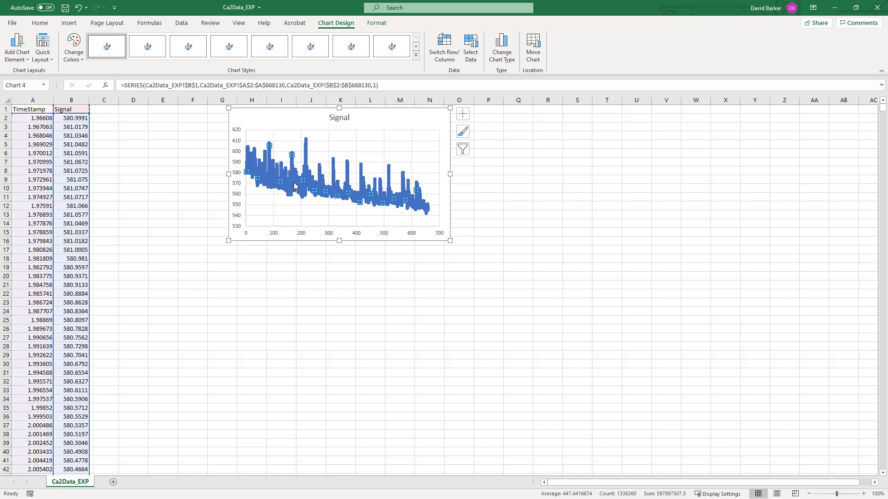
right_click(294, 184)
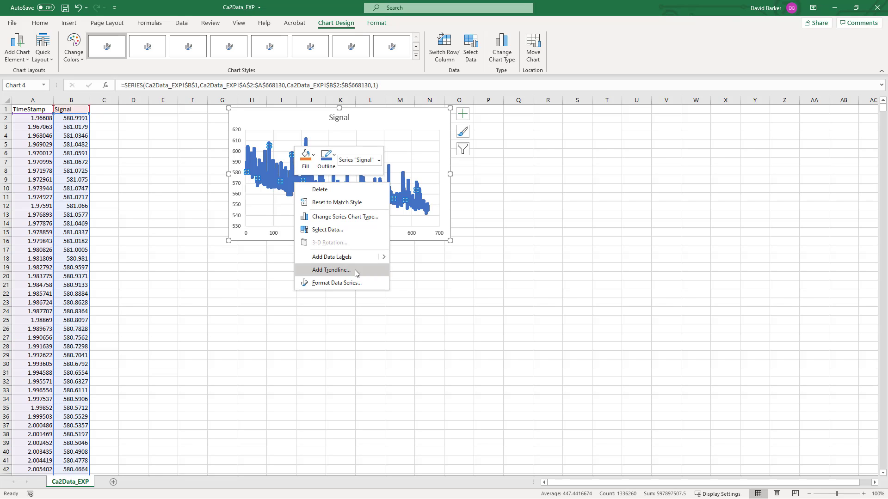
click(366, 275)
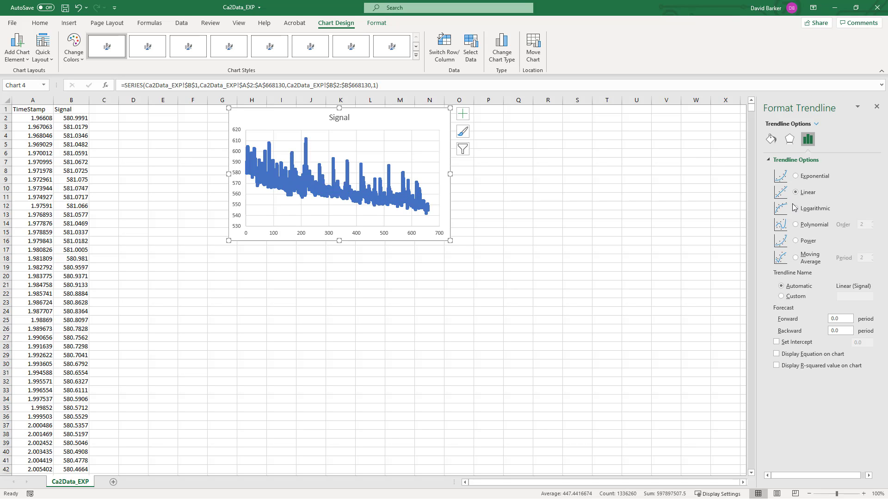
click(796, 177)
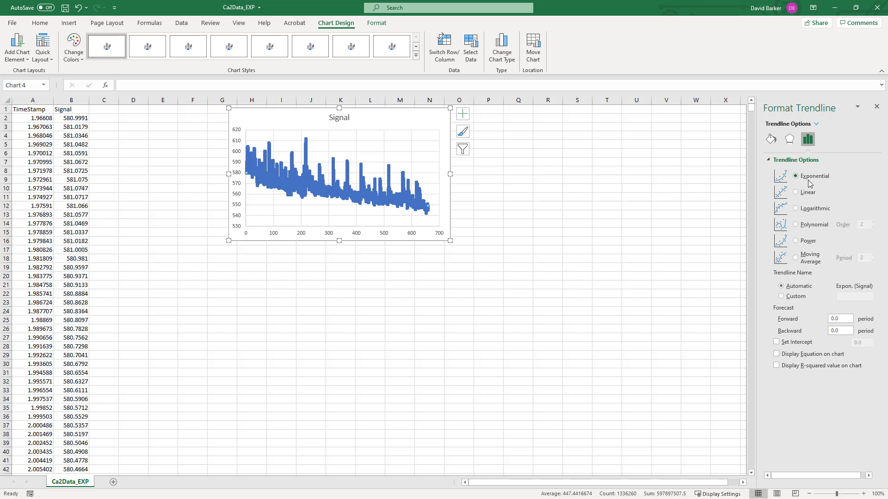
click(777, 354)
drag(450, 242, 421, 207)
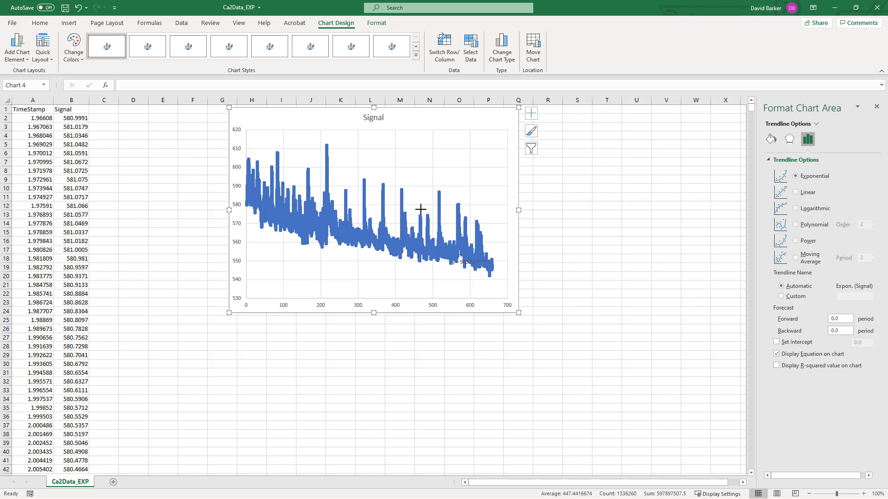
mouse_move(463, 265)
mouse_down()
mouse_move(428, 121)
mouse_move(125, 35)
mouse_move(44, 26)
mouse_up()
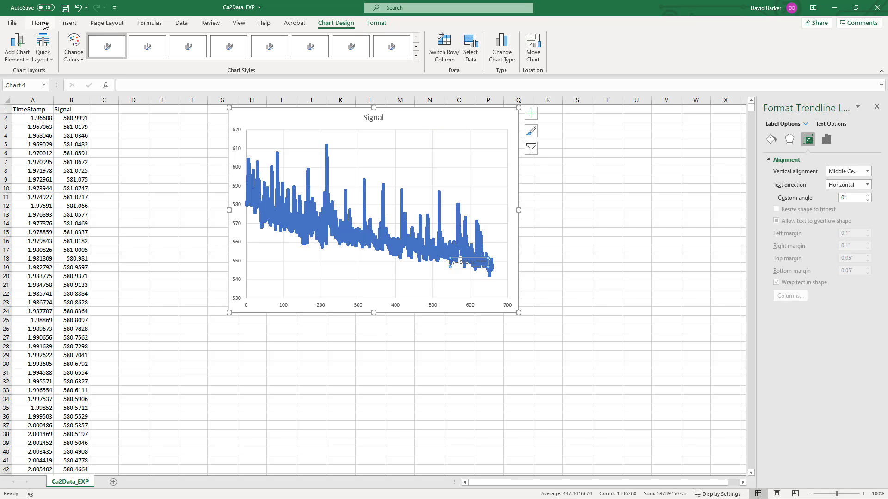
Set the trendline equation label to 18 pt and drag it right of the Signal title
click(43, 24)
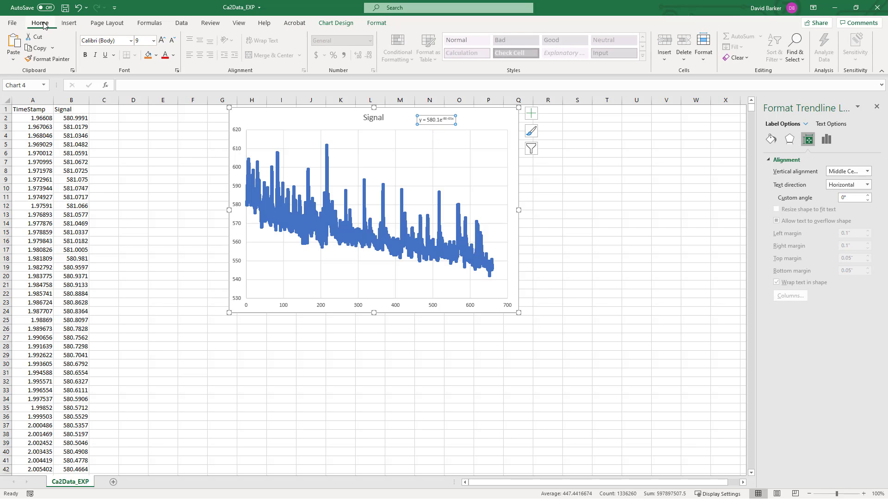
click(153, 40)
click(146, 138)
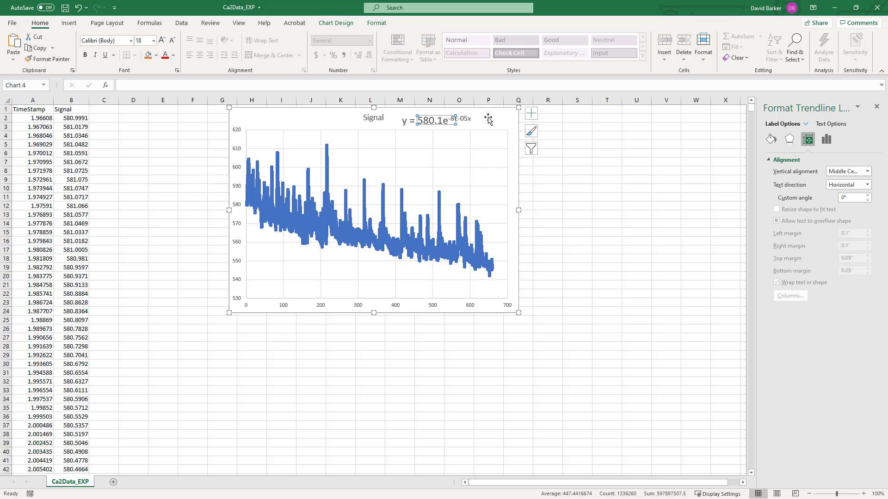
click(36, 117)
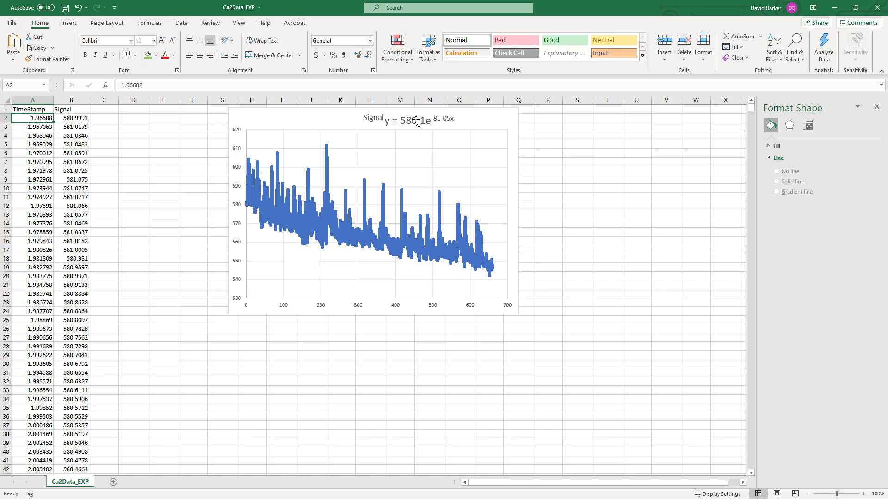
click(416, 121)
mouse_move(415, 122)
mouse_down()
mouse_move(469, 122)
mouse_move(449, 125)
mouse_up()
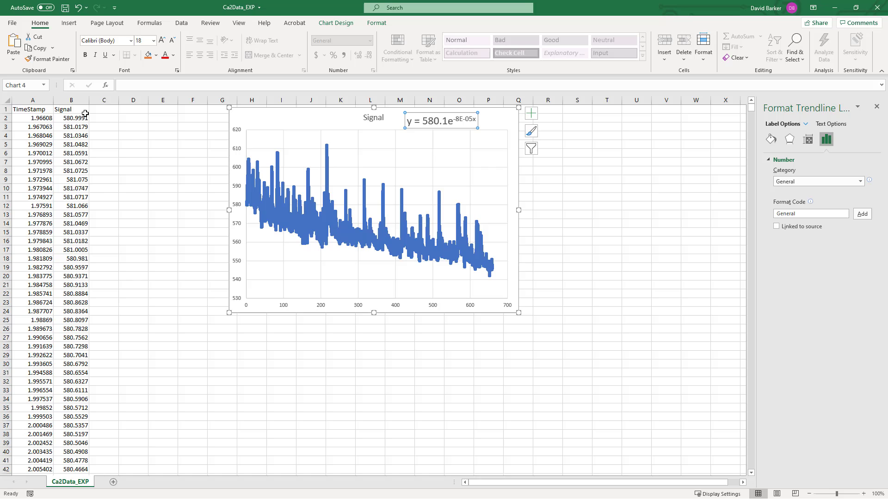
Enter the header Control in cell C1
click(104, 112)
text(Co)
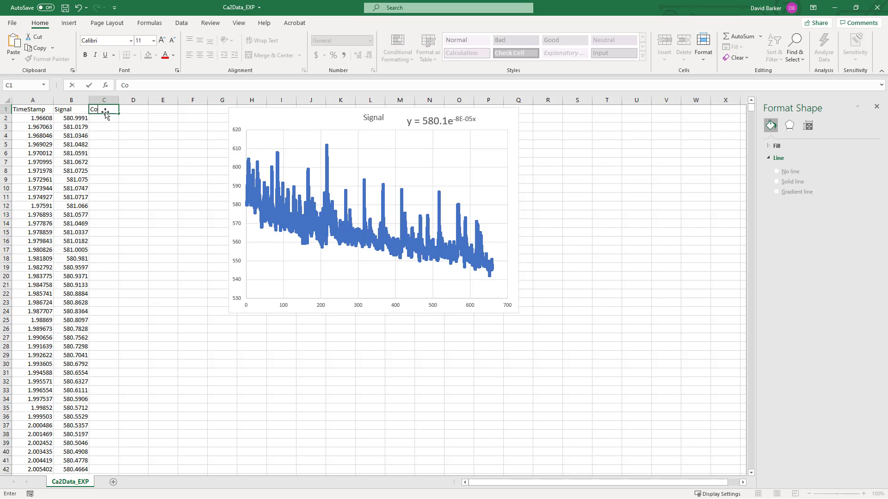
text(ntrol)
key(Return)
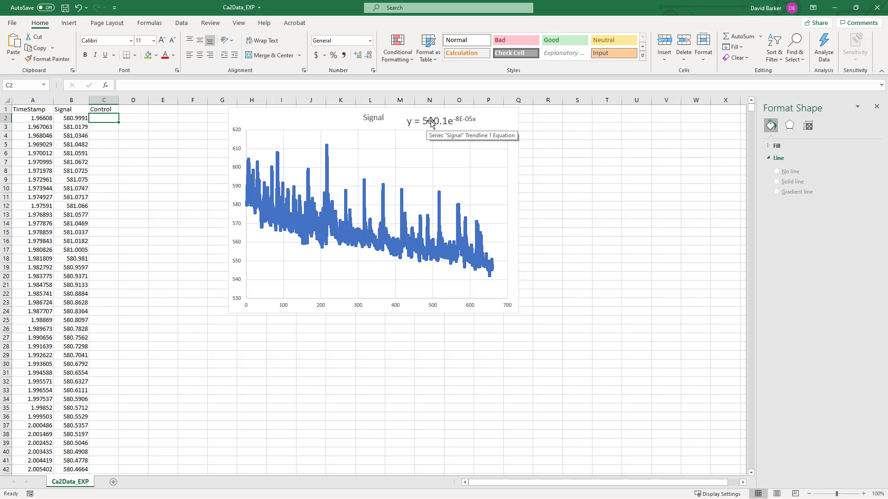
Select and copy the 580.1e-8E-05x text from the trendline equation
click(430, 122)
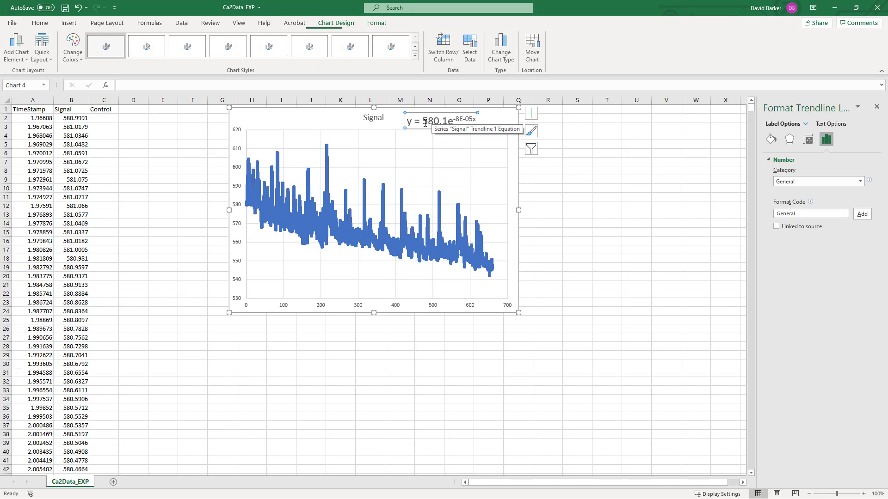
click(423, 122)
drag(423, 122, 478, 121)
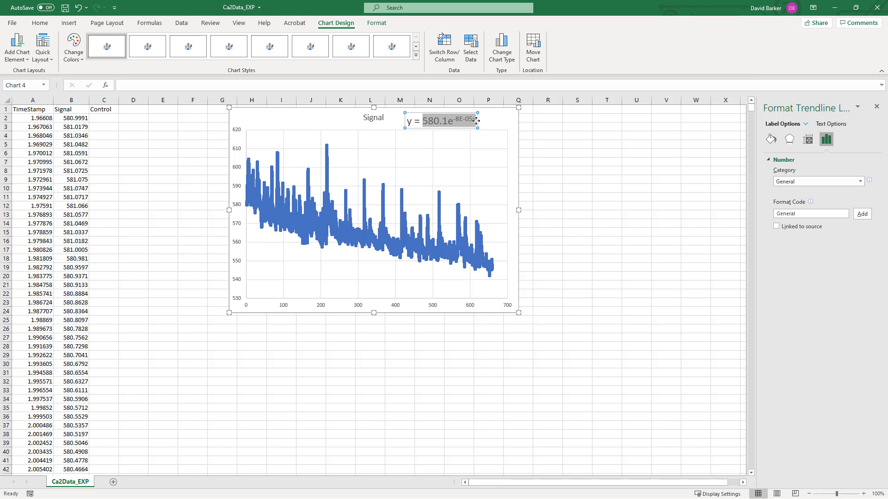
click(476, 121)
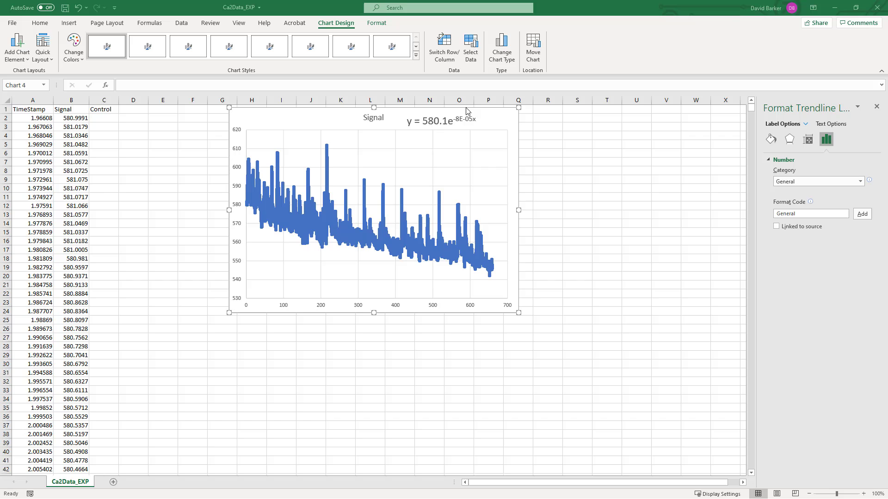
click(452, 122)
click(453, 121)
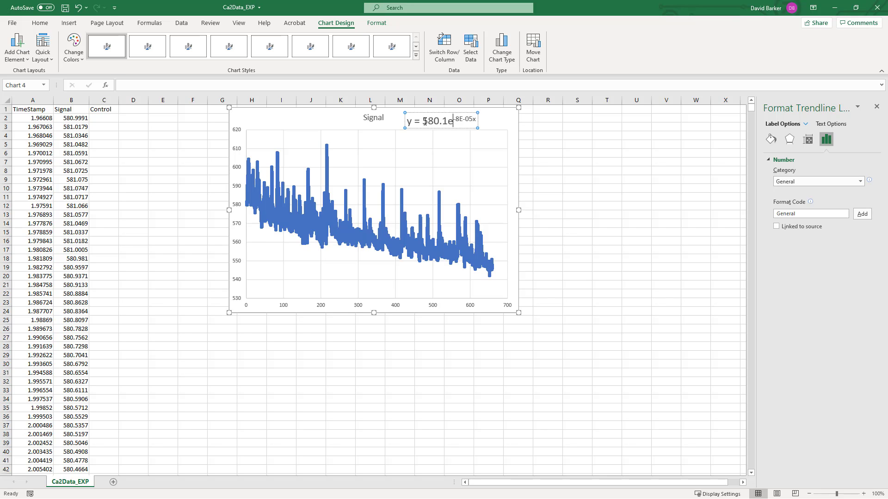
key(shift+Right)
key(shift+Right)
key(shift+Right)
key(shift+Right)
key(shift+Right)
key(shift+Right)
key(shift+Right)
key(shift+Right)
key(shift+Right)
key(shift+Right)
key(shift+Right)
key(shift+Right)
key(shift+Right)
key(ctrl+c)
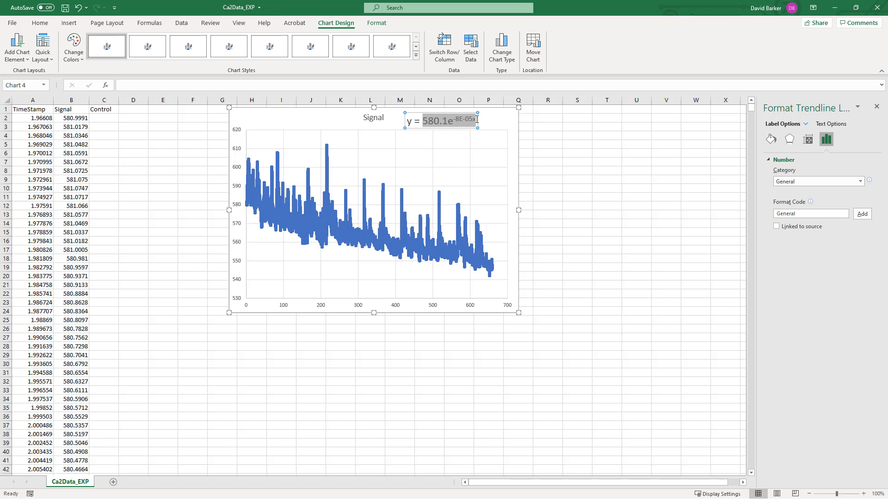
Start a formula in C2 from the pasted equation, replacing the e with *exp( and closing it
click(111, 119)
click(168, 108)
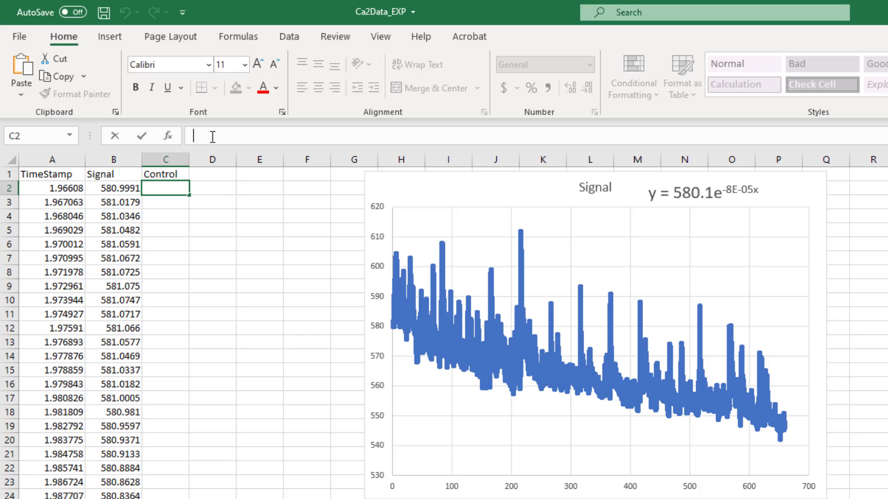
text(=)
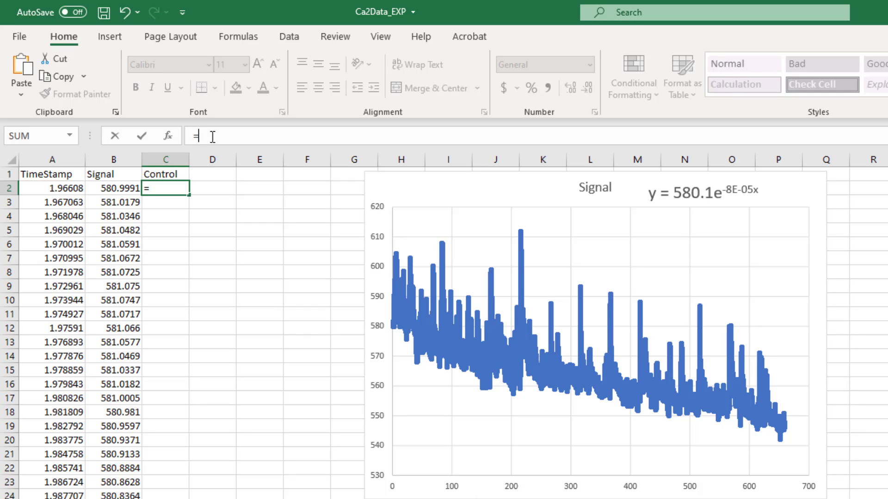
key(ctrl+v)
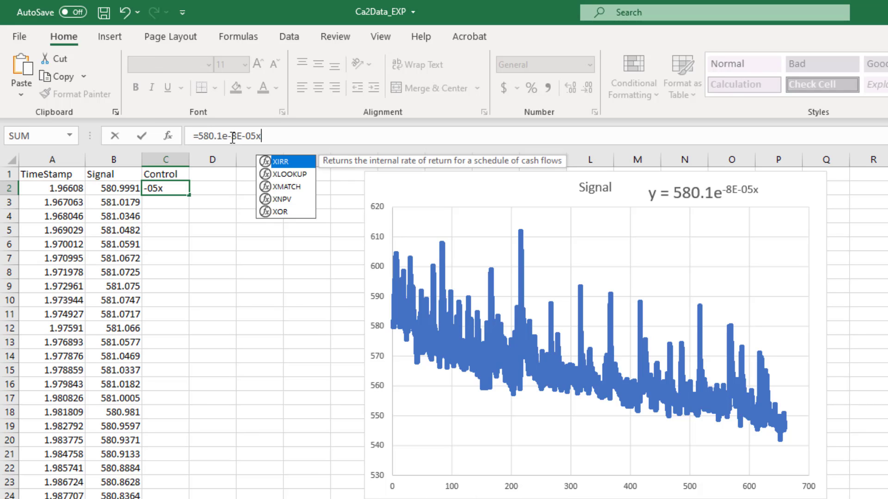
drag(228, 136, 222, 136)
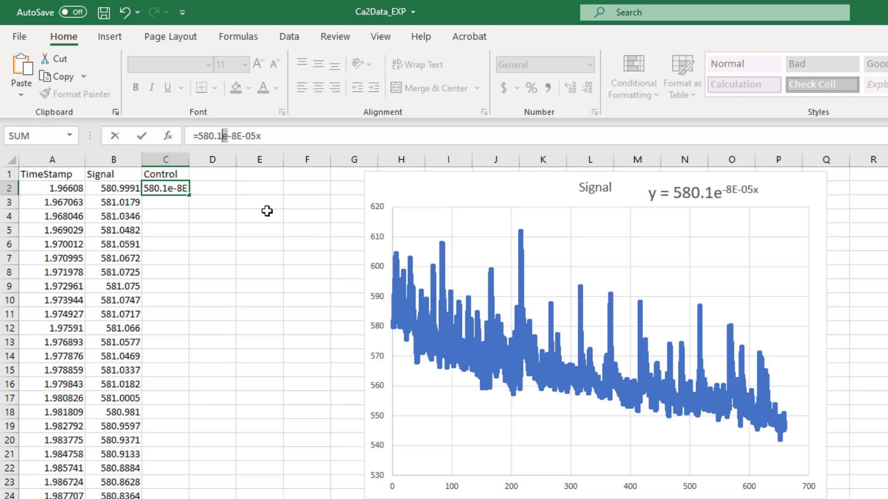
text(*)
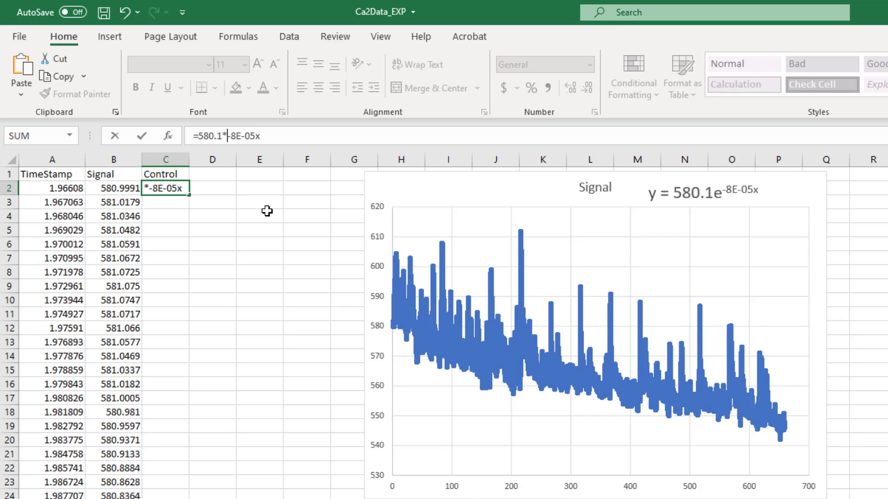
text(exp)
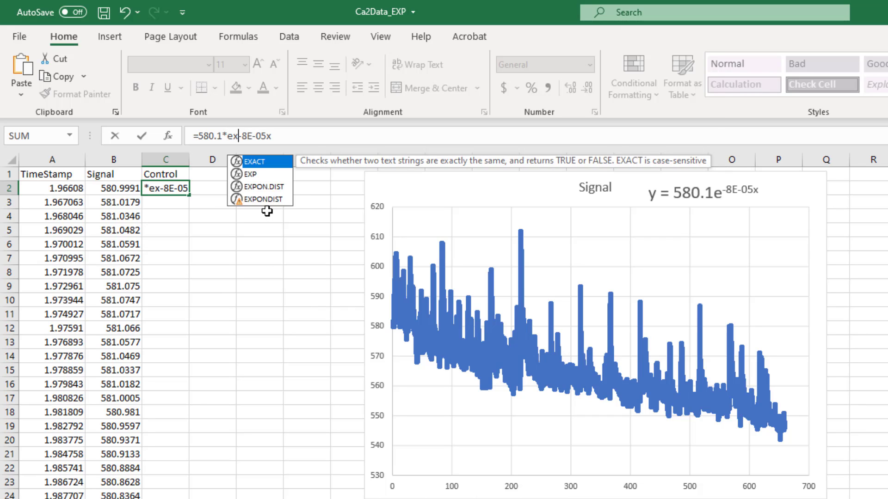
text(()
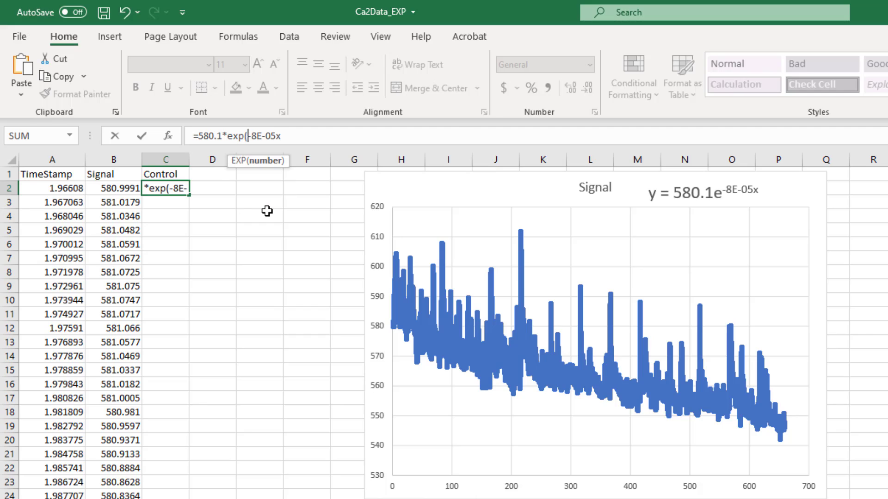
click(287, 134)
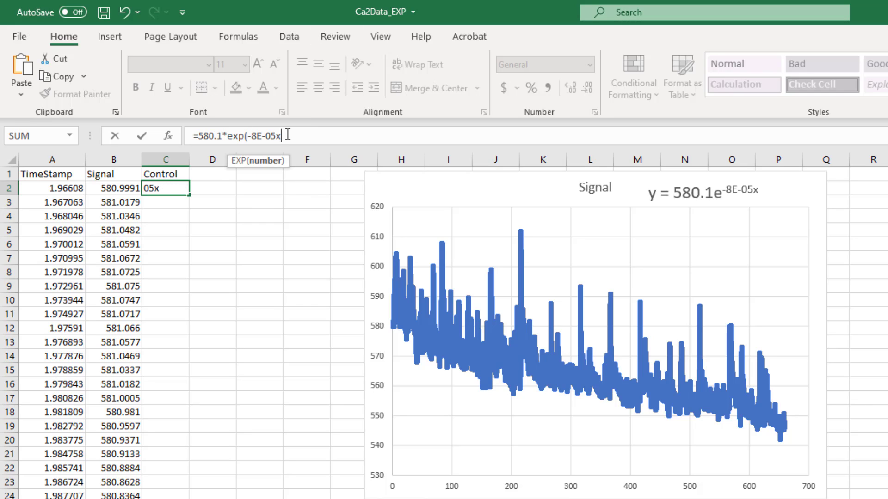
text())
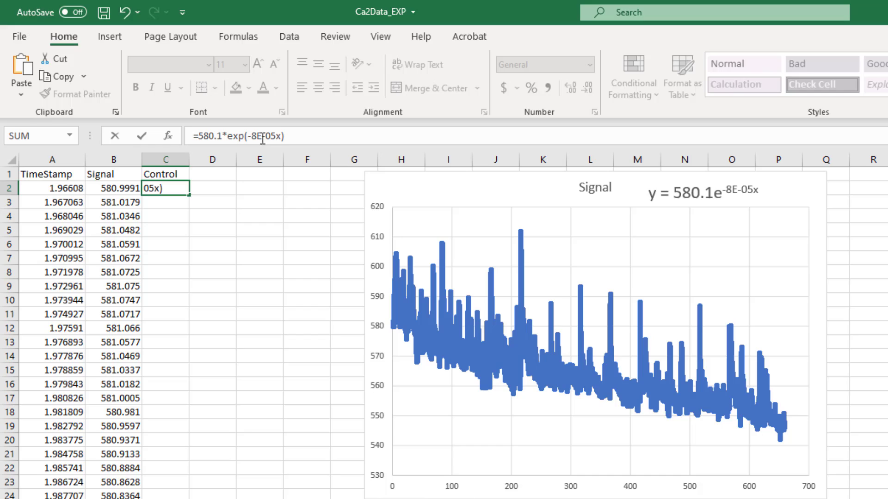
Finish the formula as =580.1*EXP(-8E-05*A2) and fill it down column C
click(278, 136)
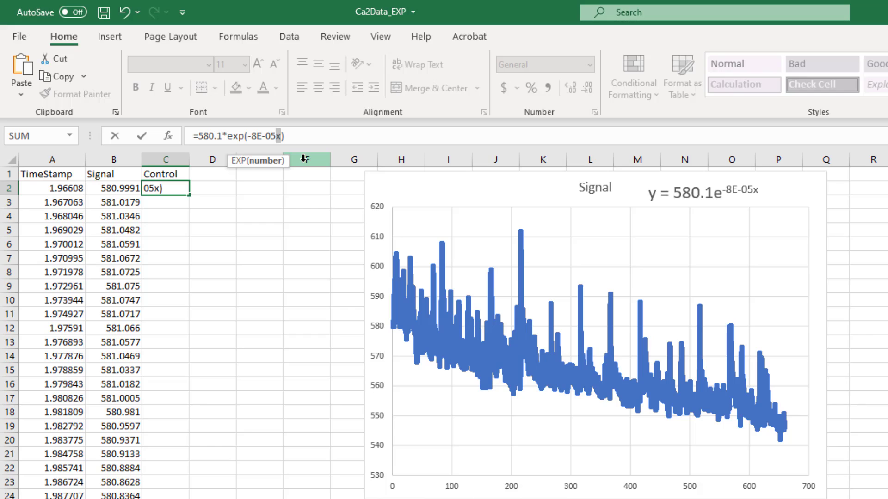
text(*)
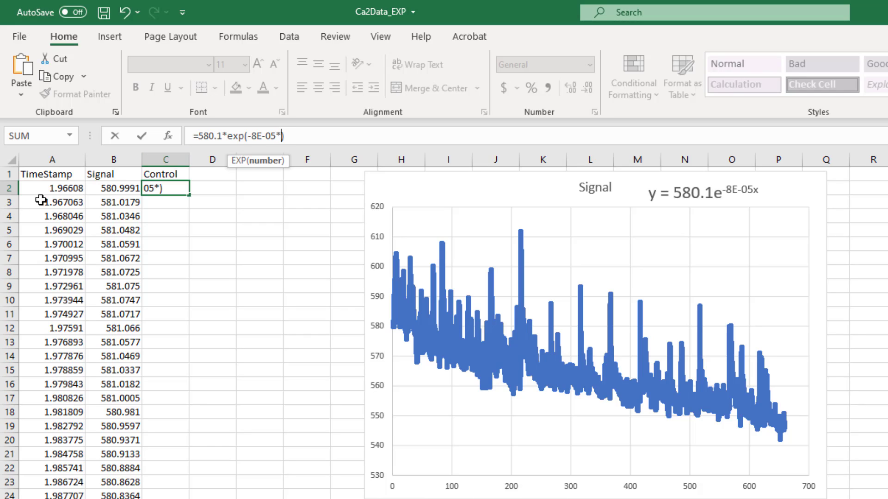
click(60, 191)
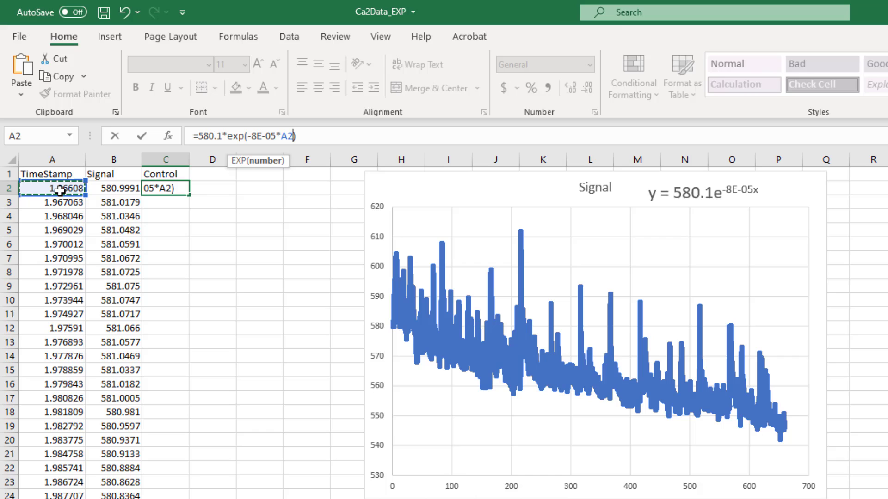
click(297, 139)
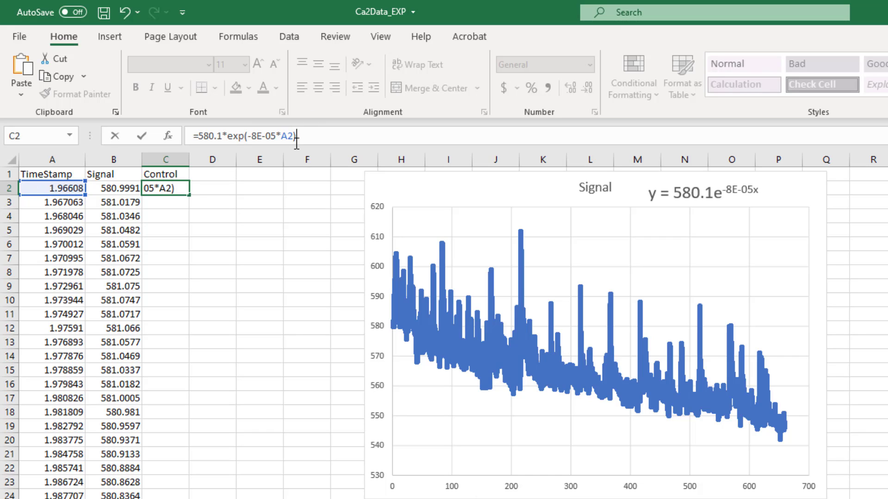
key(Return)
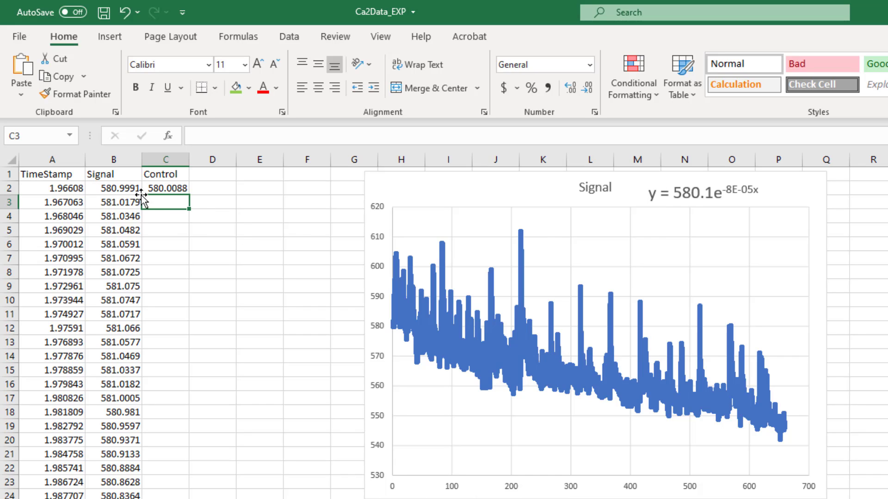
click(176, 188)
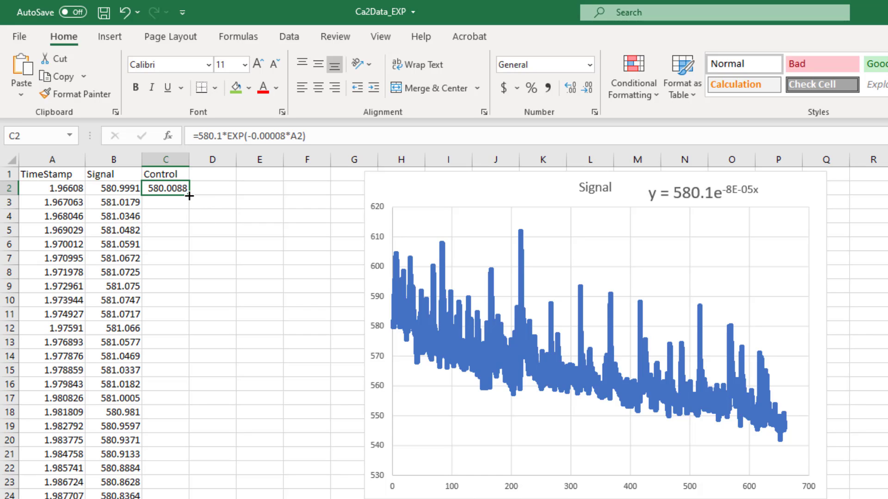
double_click(189, 195)
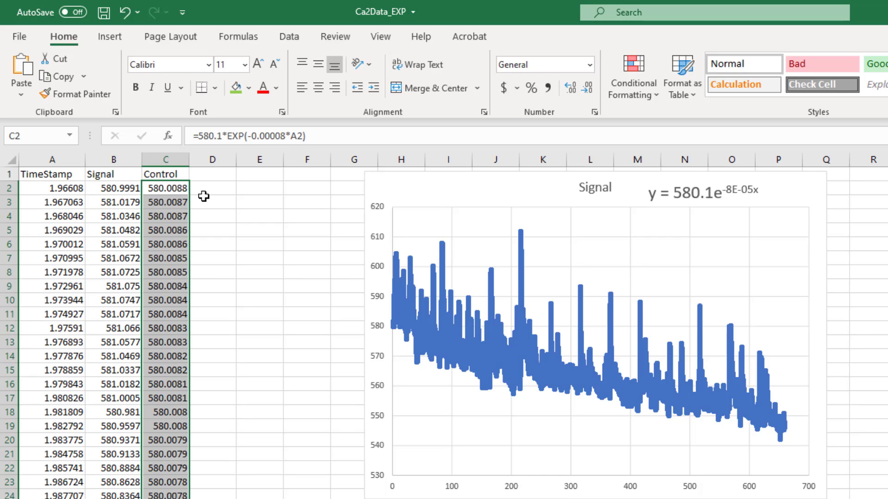
Select the Signal chart's data series and open its Select Data Source settings
click(487, 340)
click(490, 348)
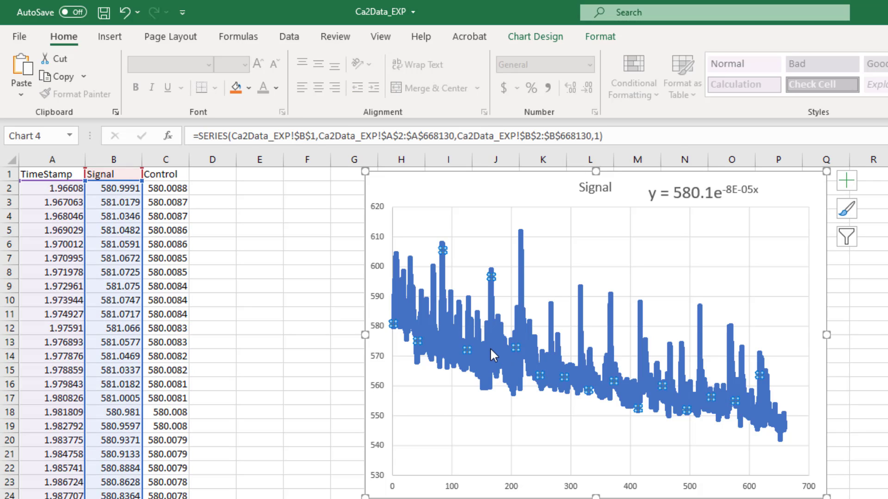
click(489, 348)
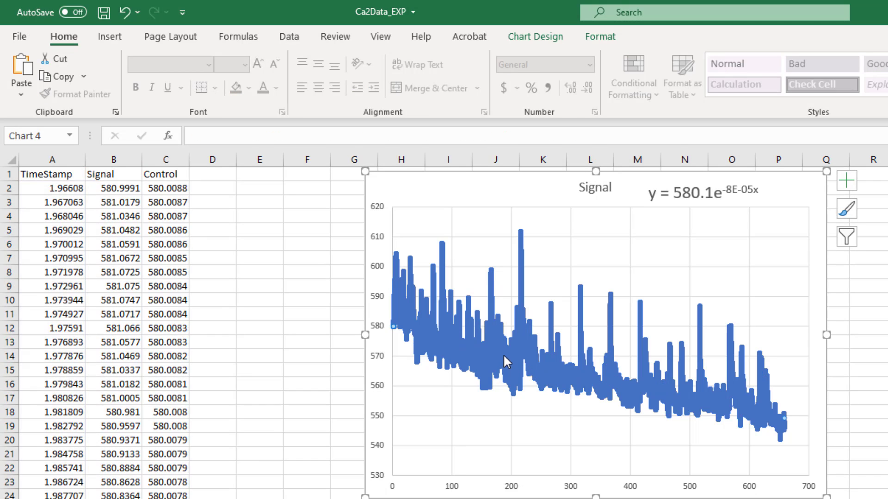
click(503, 354)
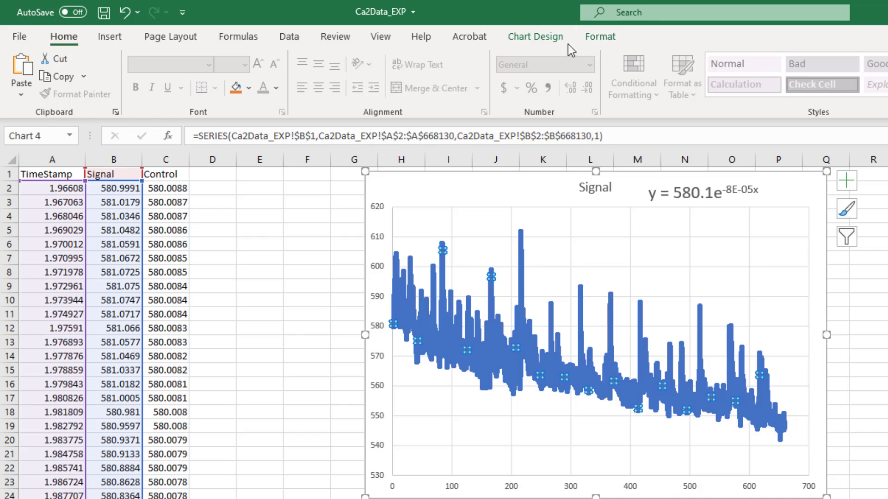
click(541, 39)
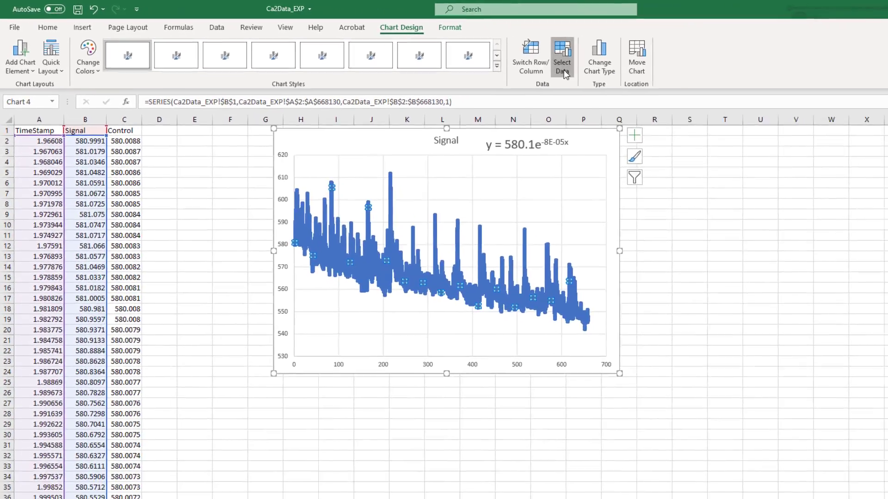
click(653, 84)
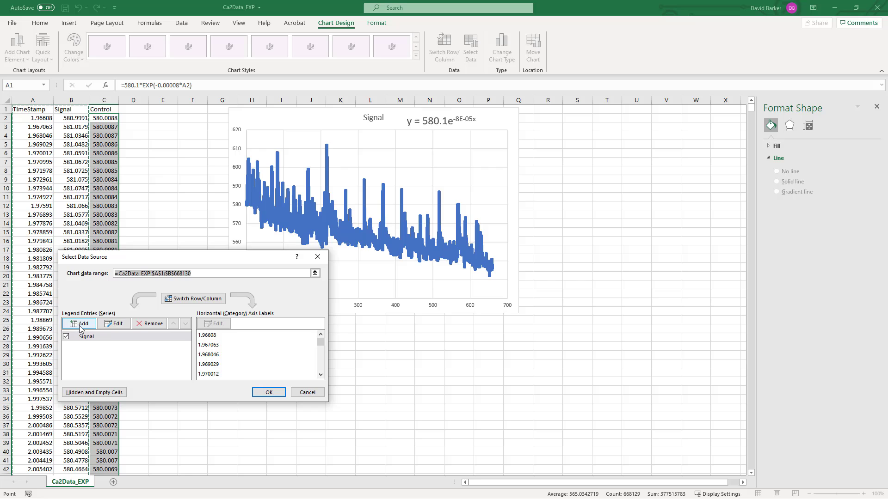
Add a new series named Con with X values from A2 to the last TimeStamp row
click(80, 324)
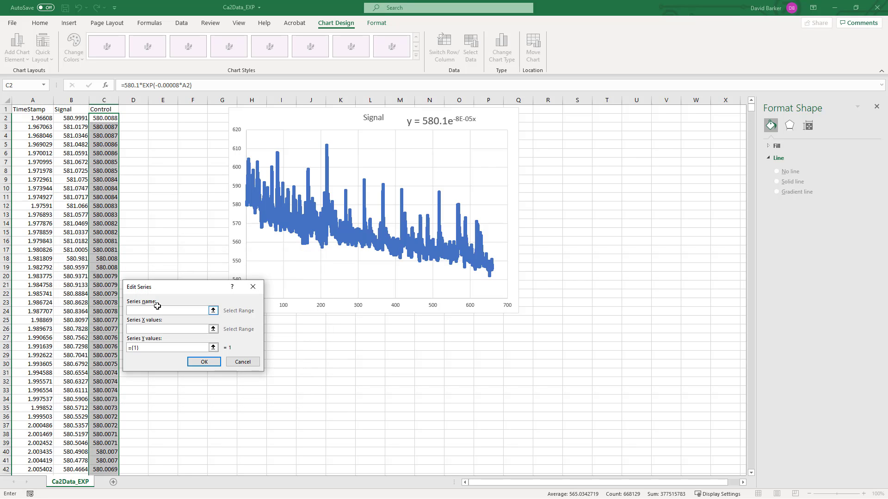
text(Control)
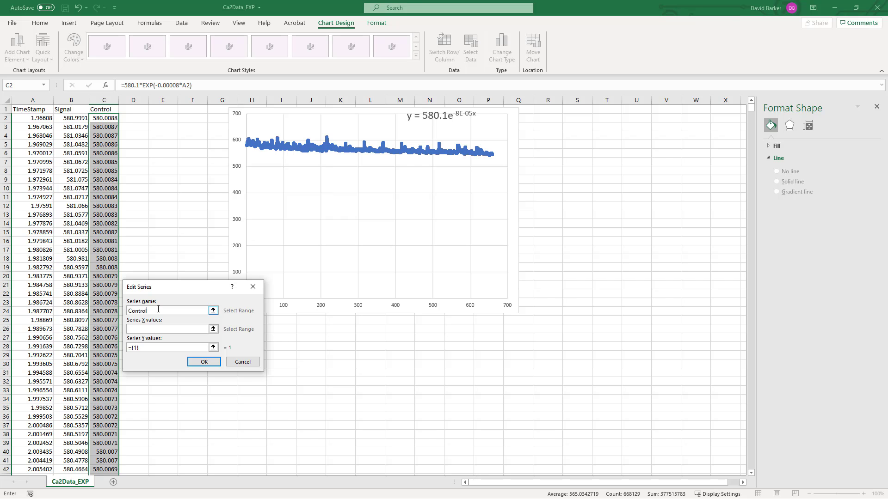
click(214, 330)
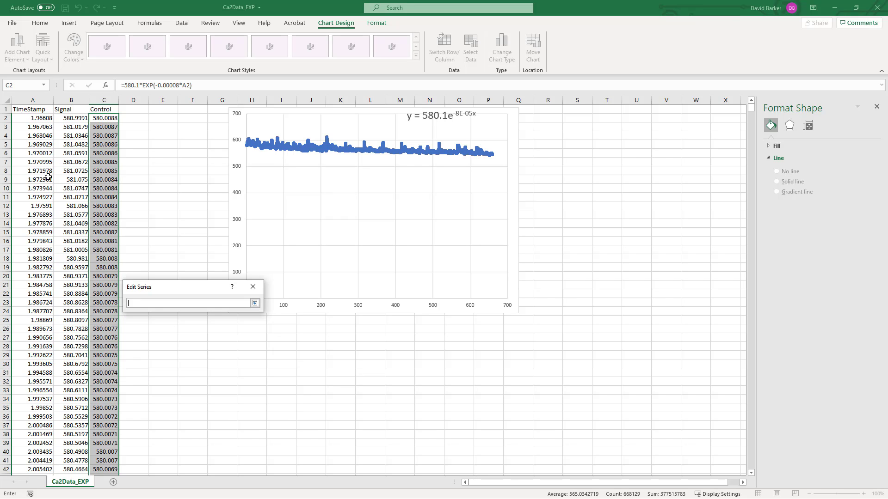
click(32, 120)
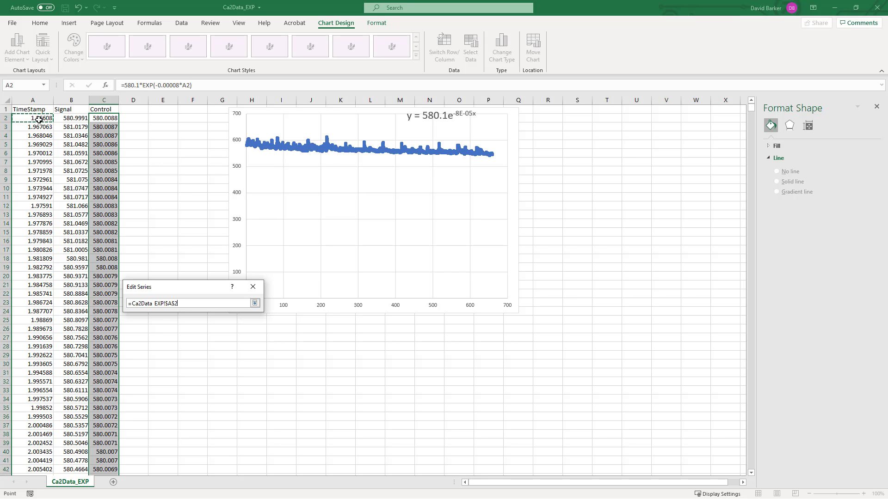
key(ctrl+shift+Down)
key(Return)
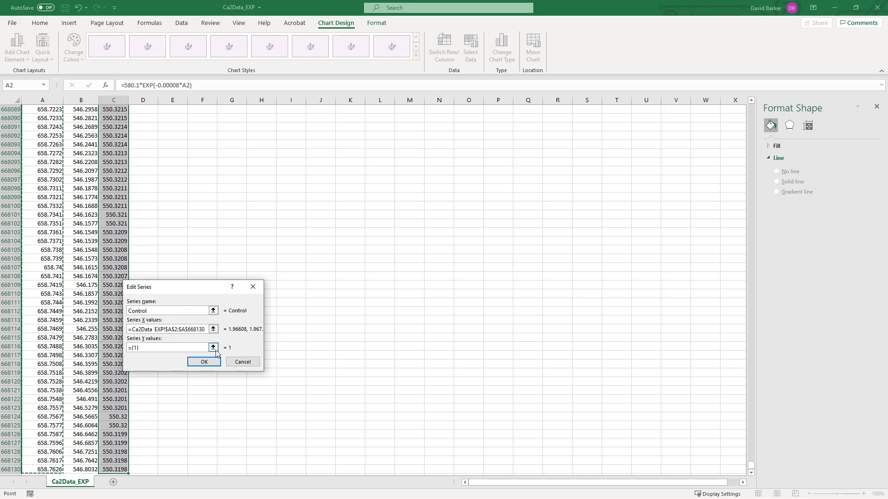
Set the series Y values to Control cells $C$2:$C$668130 and apply the data source changes
click(214, 348)
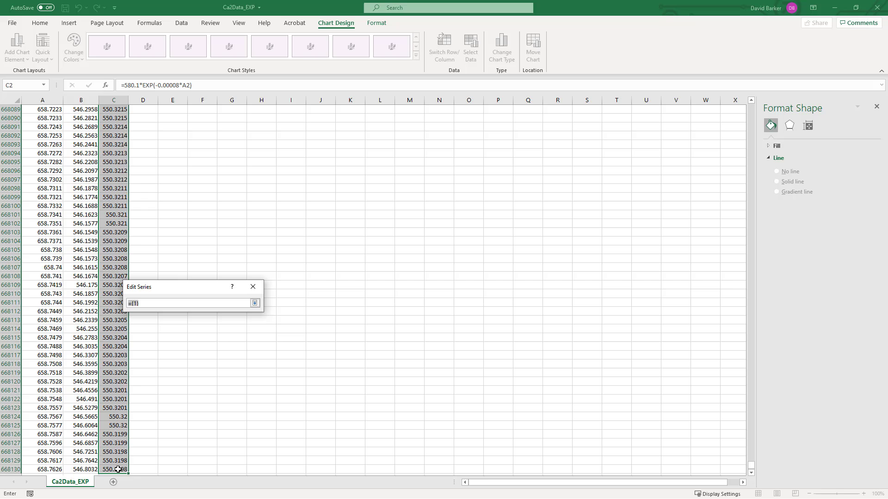
click(118, 470)
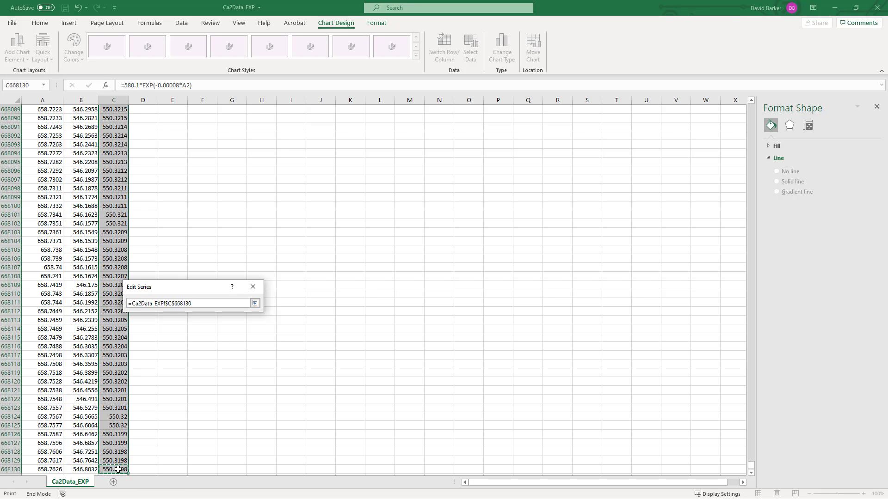
key(ctrl+shift+Up)
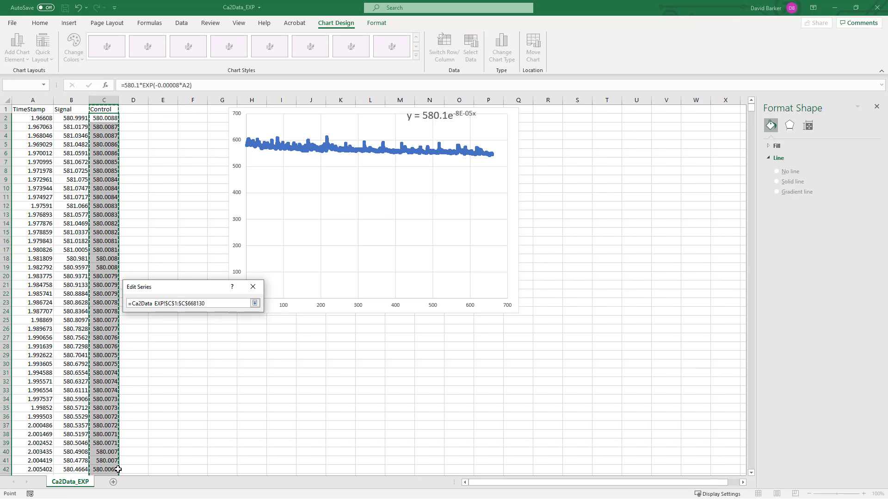
key(shift+Down)
key(Return)
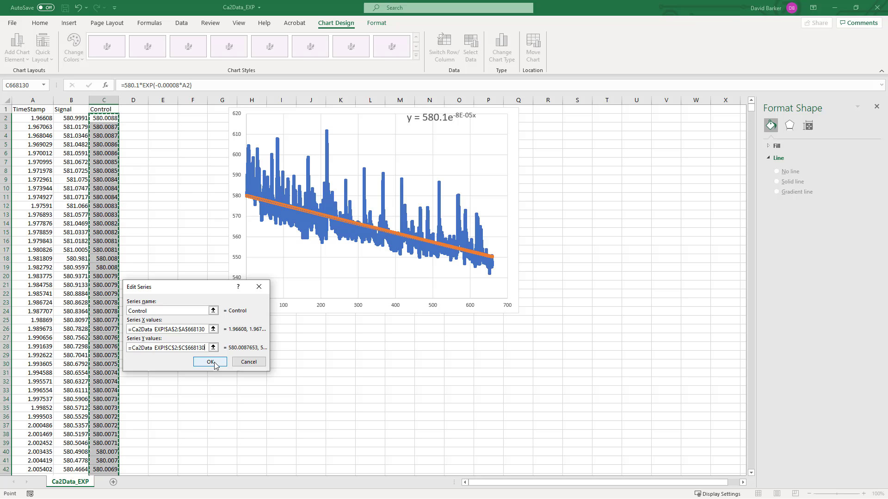
click(213, 362)
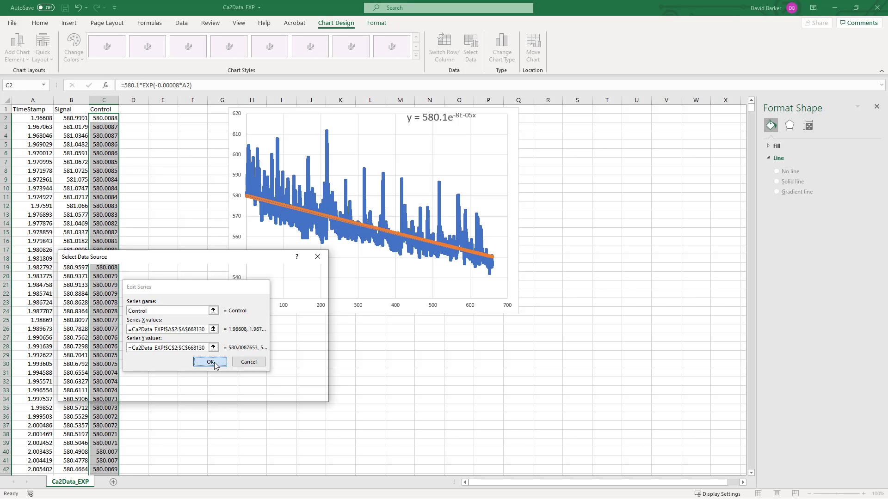
click(268, 392)
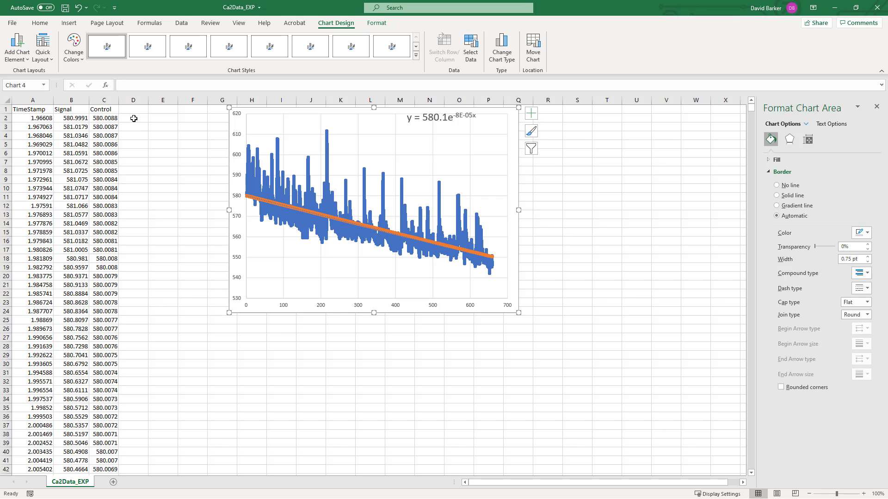
Enter the DeltaF column header in cell D1
click(133, 119)
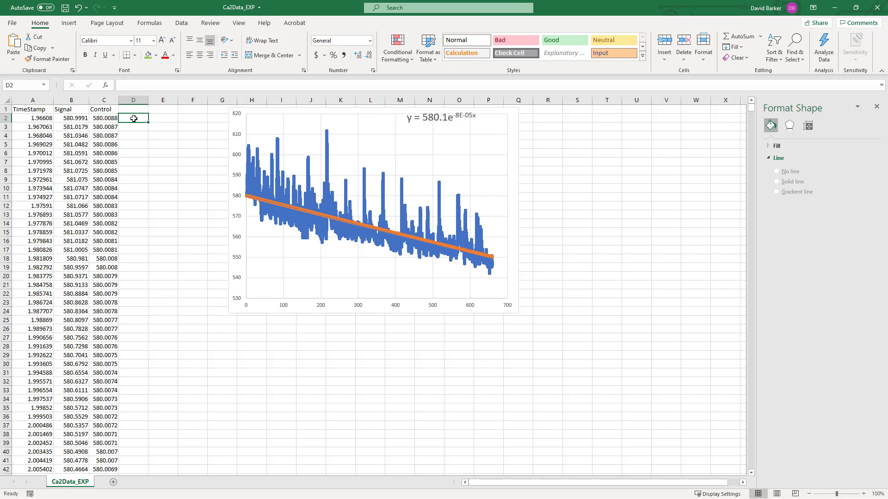
key(Up)
text(De)
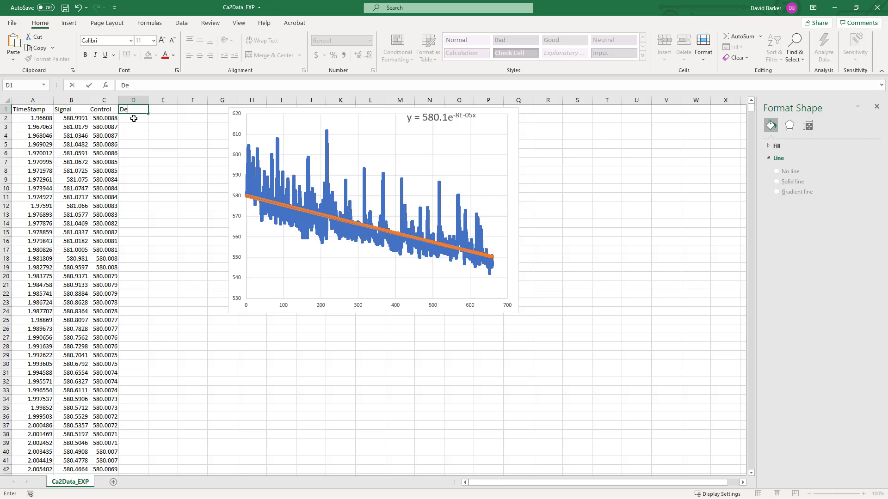
text(ltsa)
key(Return)
Enter =B2-C2 in D2 and fill it down the whole DeltaF column
text(=)
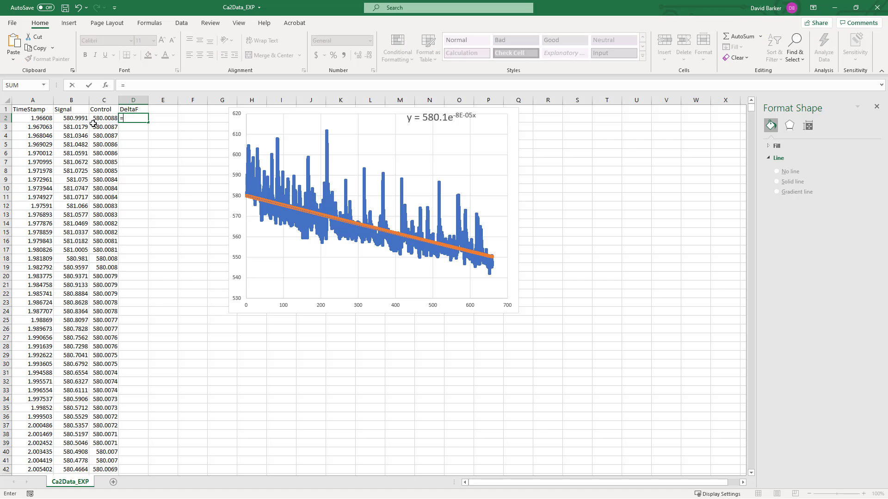
click(71, 118)
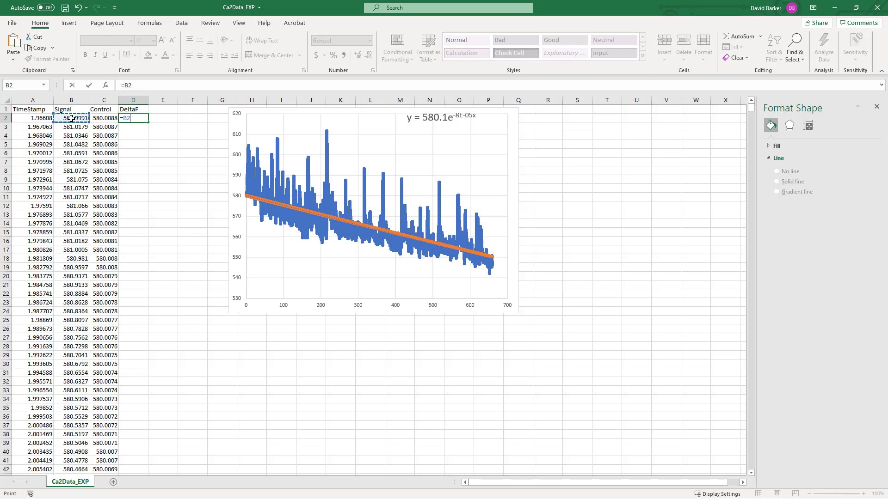
text(-)
click(100, 118)
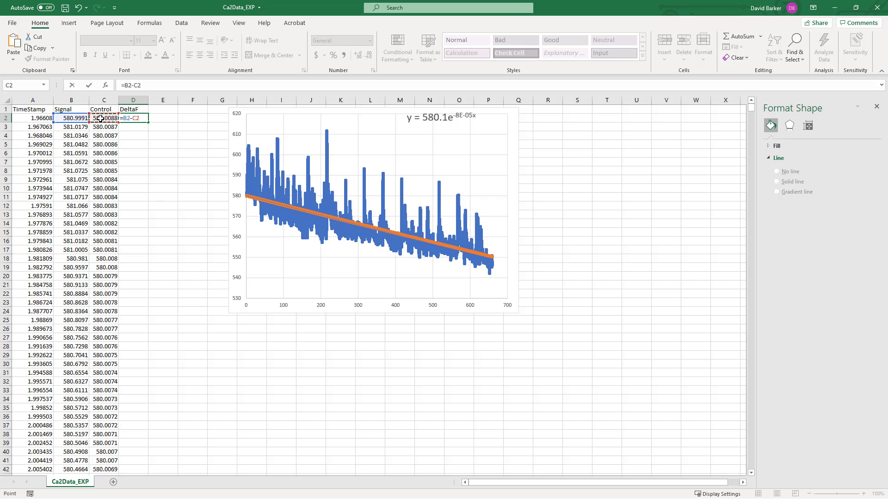
key(Return)
click(141, 119)
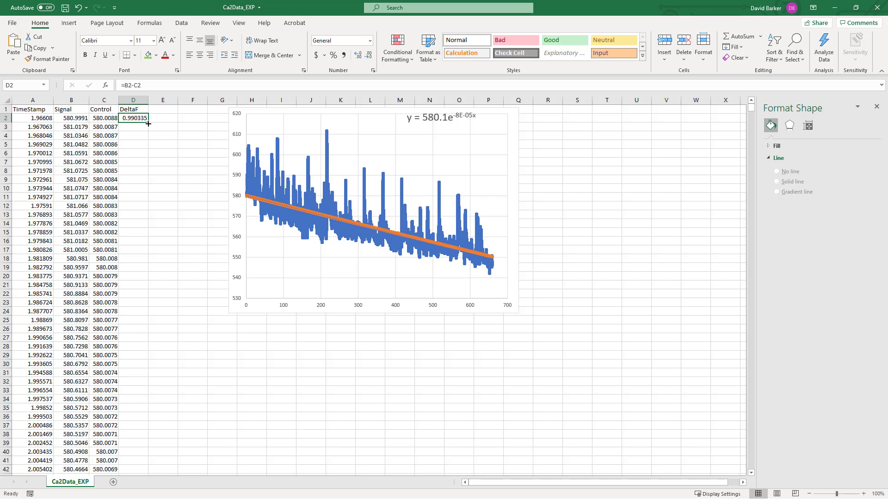
double_click(148, 123)
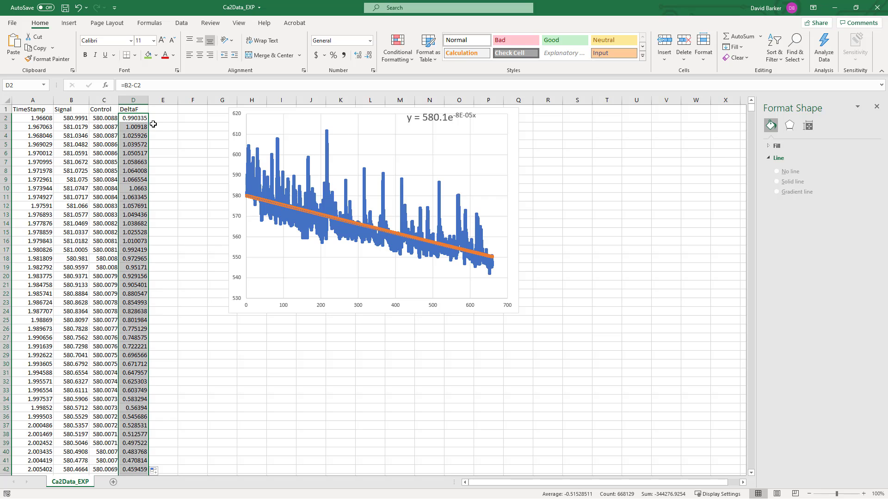
Insert a scatter chart of DeltaF vs TimeStamp, place it below the Signal chart, and enlarge it to match
click(46, 100)
ctrl+click(133, 100)
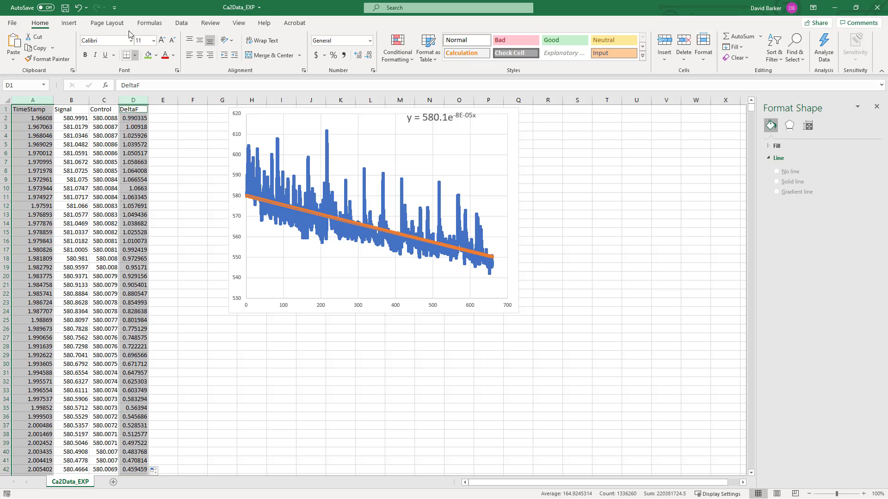
click(69, 22)
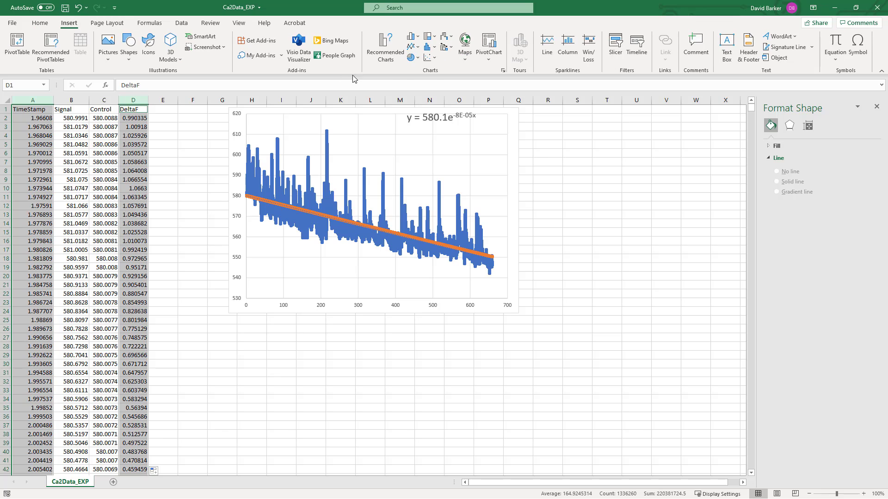
click(435, 60)
click(436, 89)
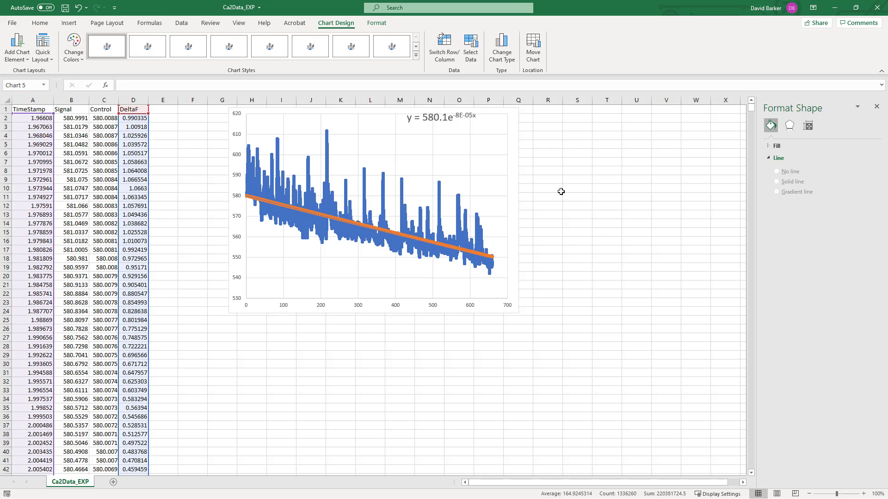
drag(337, 230, 295, 325)
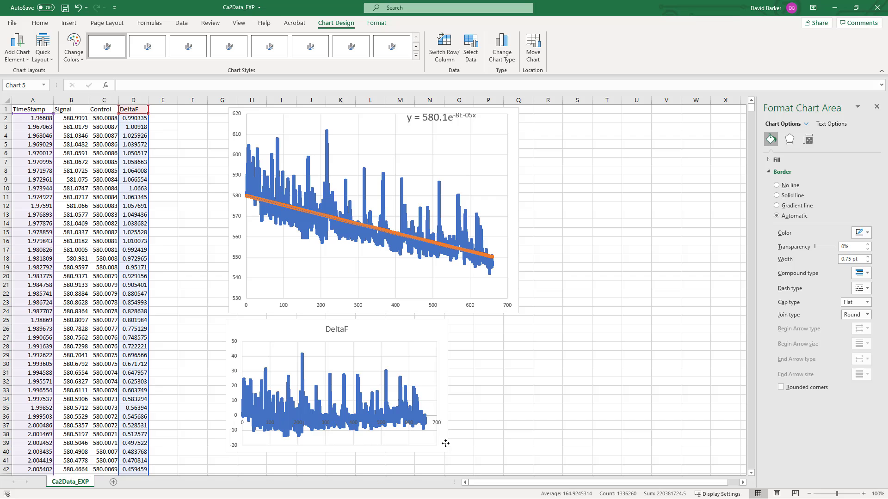
click(447, 451)
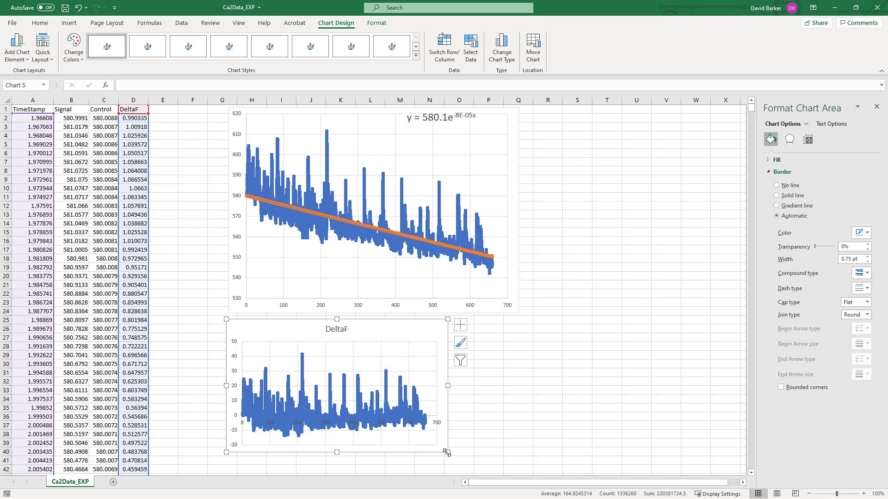
drag(447, 452, 595, 95)
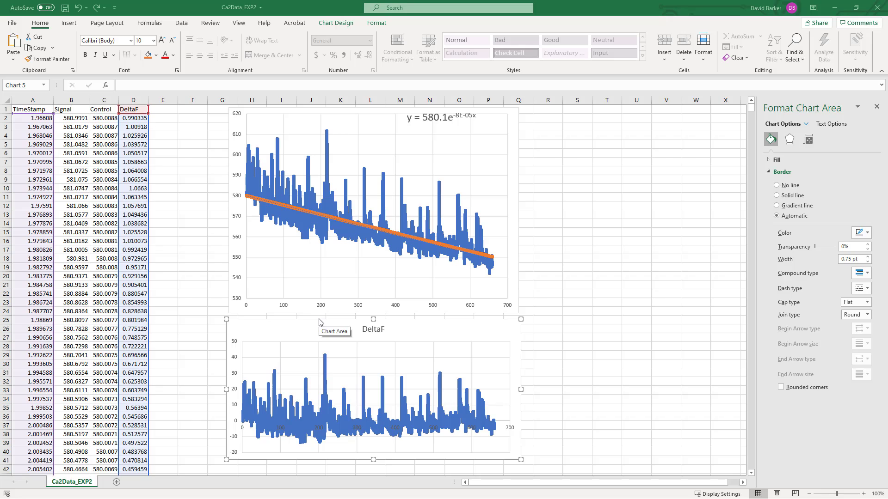
Delete both the exponential-fit Signal chart and the DeltaF chart
click(262, 112)
key(Delete)
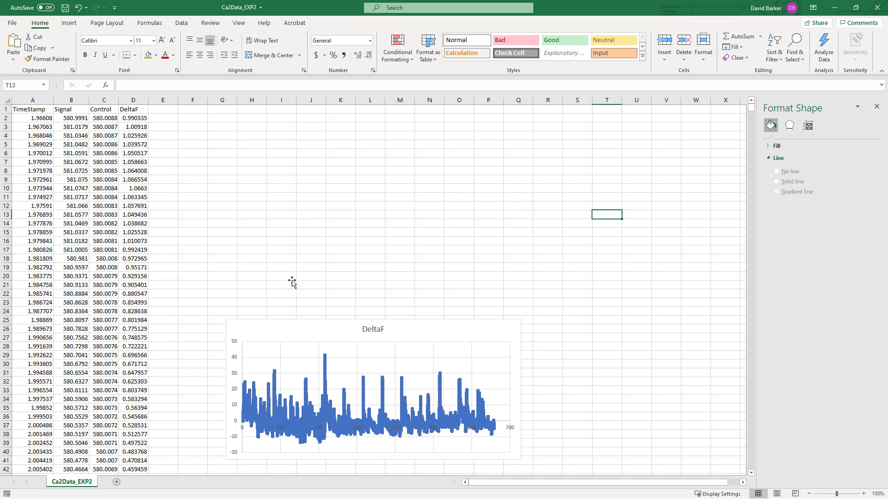
click(266, 333)
key(Delete)
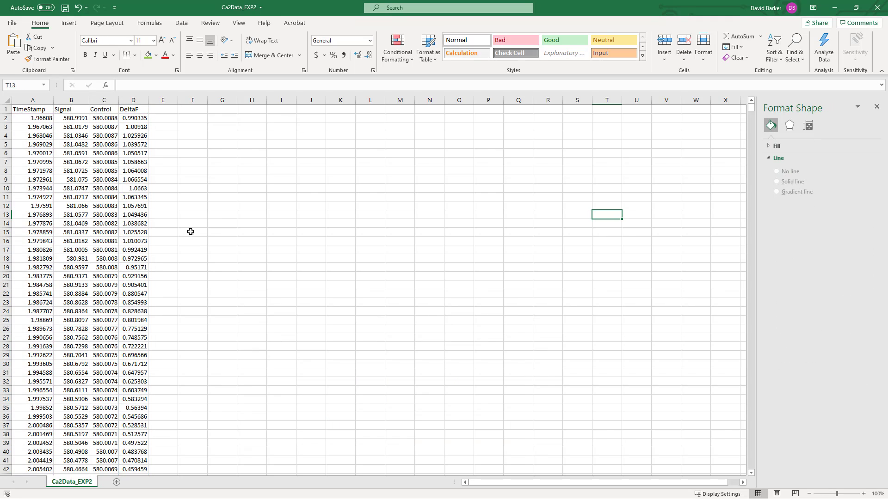
Delete the DeltaF column D
click(133, 99)
right_click(134, 99)
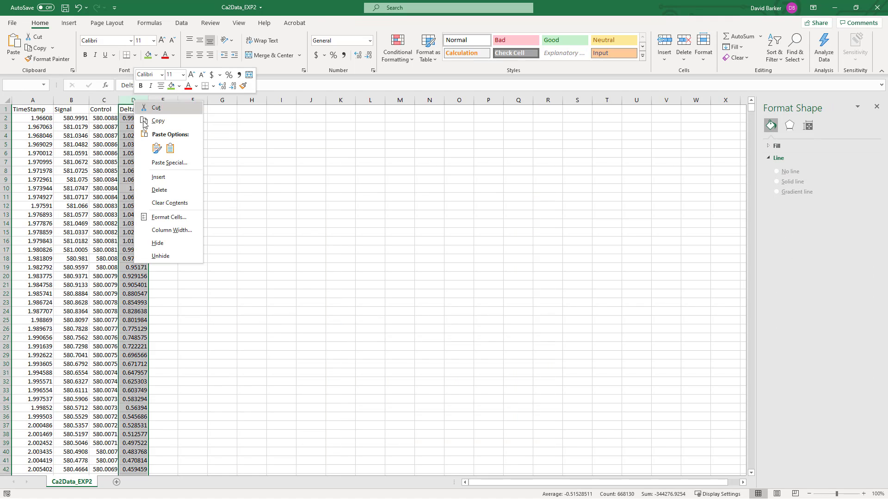
click(166, 195)
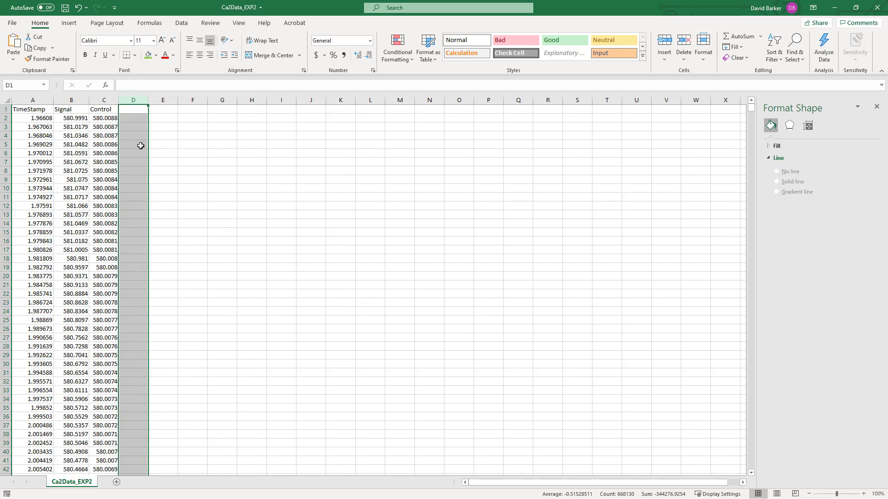
Save the sheet as a CSV (Comma delimited) file named Ca2Data_EXP3
click(12, 24)
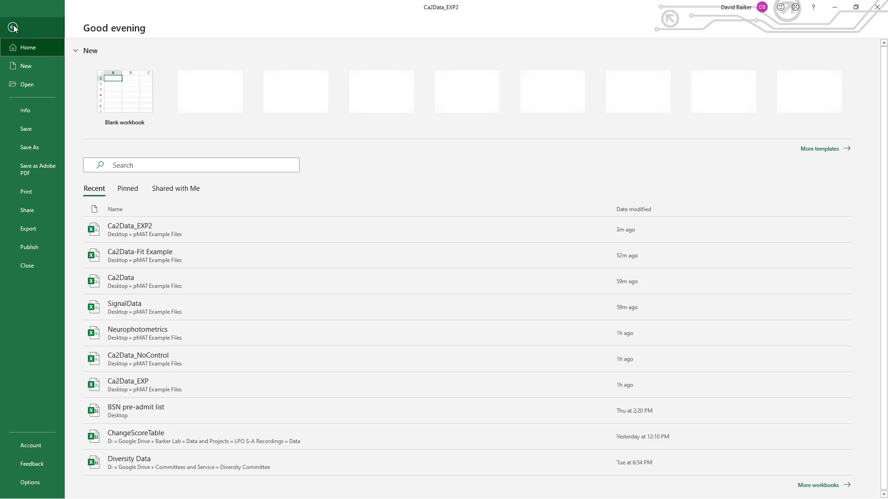
click(30, 148)
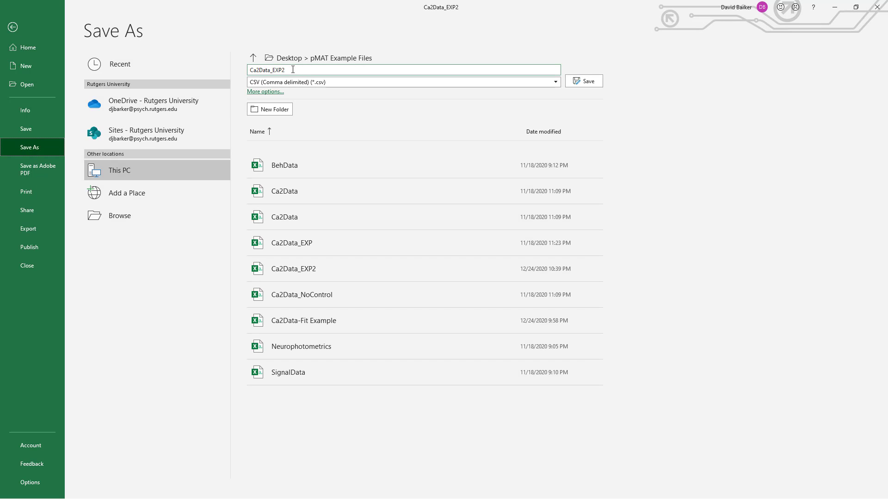
click(293, 70)
click(291, 70)
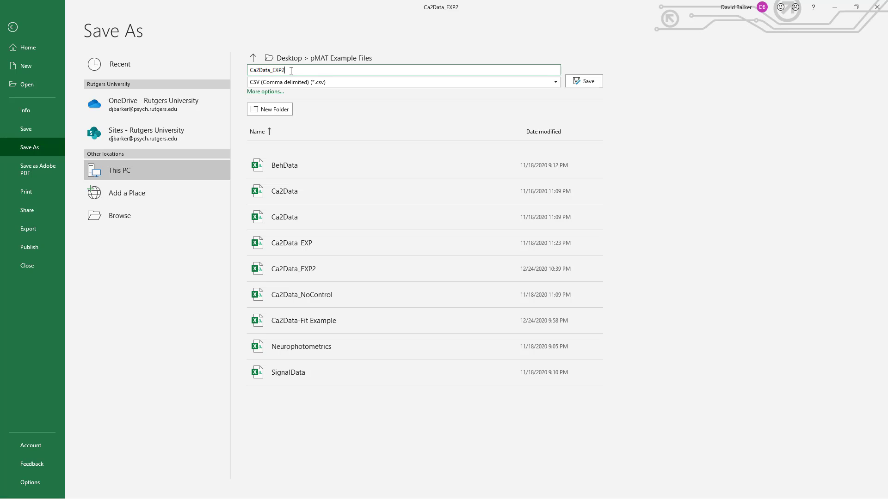
key(BackSpace)
text(3)
click(588, 82)
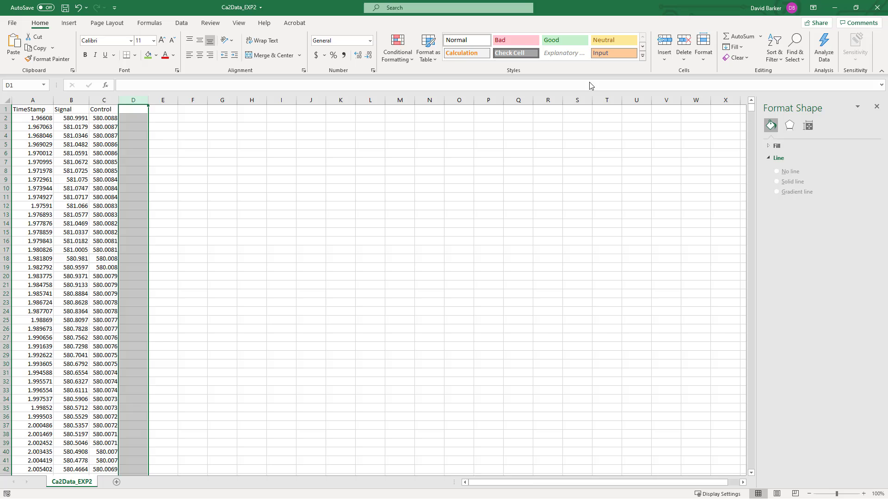